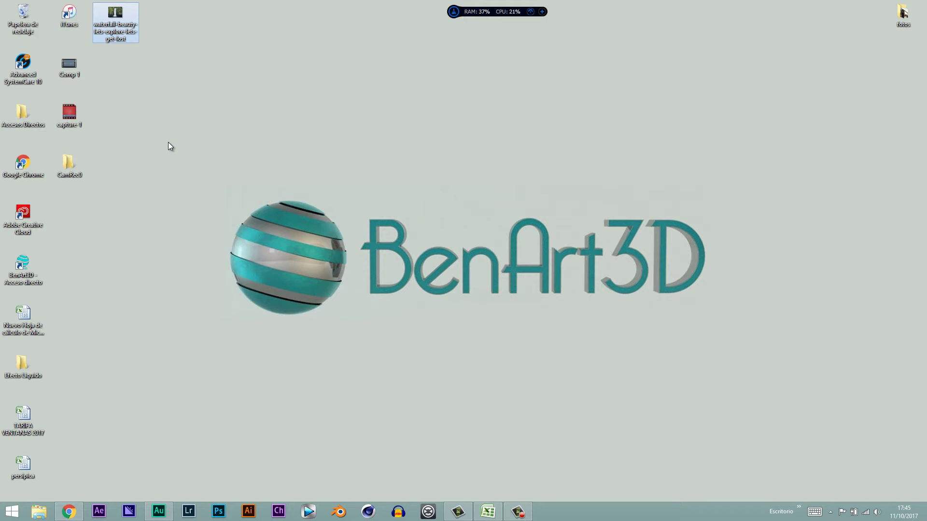
# Step: Clear the selection of the waterfall image on the desktop
pyautogui.moveTo(170, 143); pyautogui.dragTo(813, 351)
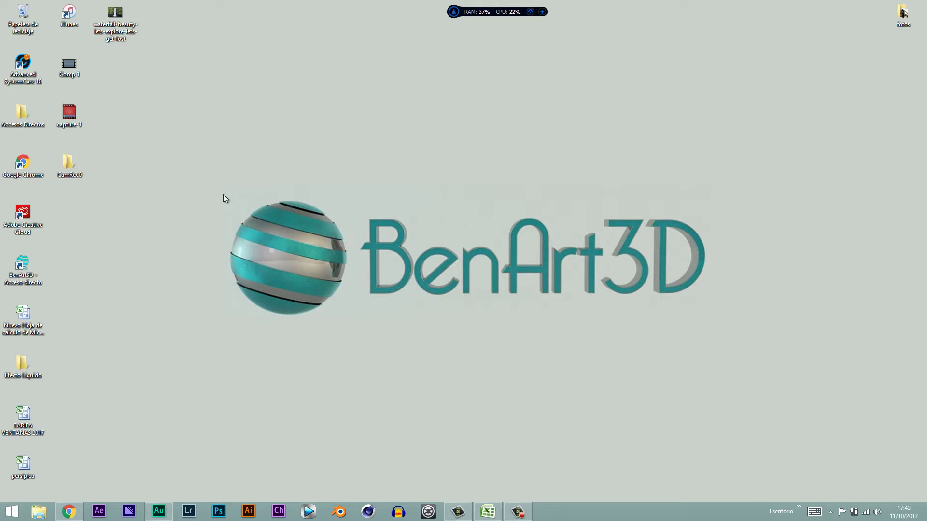
pyautogui.moveTo(202, 167); pyautogui.dragTo(766, 329)
pyautogui.moveTo(523, 320); pyautogui.dragTo(201, 150)
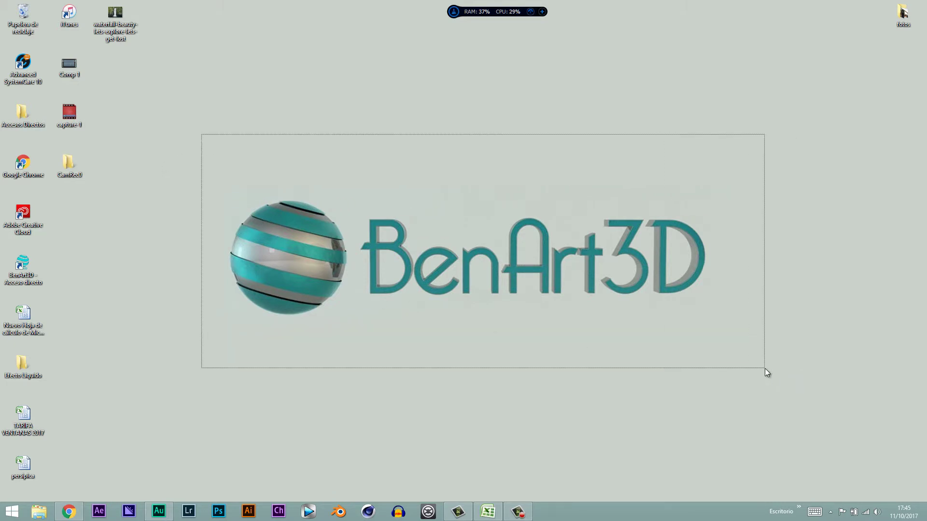
pyautogui.moveTo(262, 218); pyautogui.dragTo(765, 369)
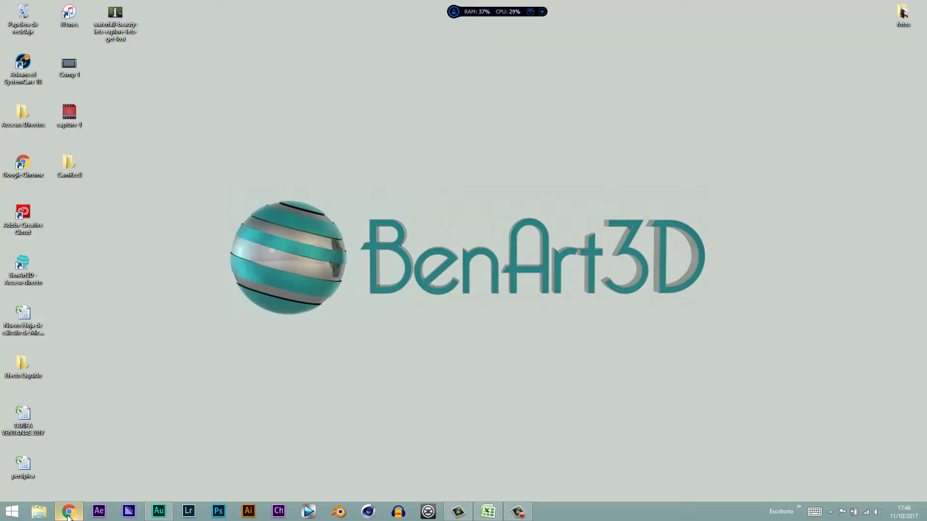
# Step: Bring the Chrome window forward and reload plotagraphs.com
pyautogui.click(69, 513)
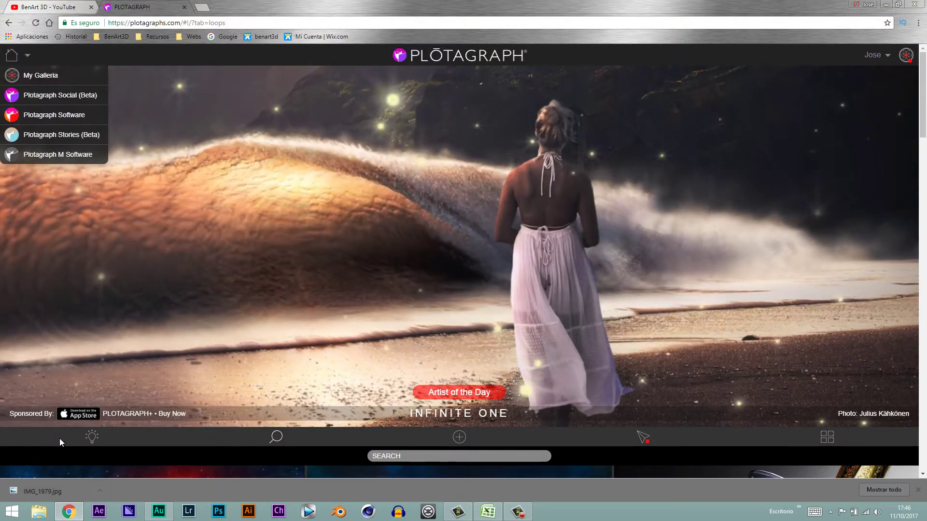
pyautogui.doubleClick(116, 23)
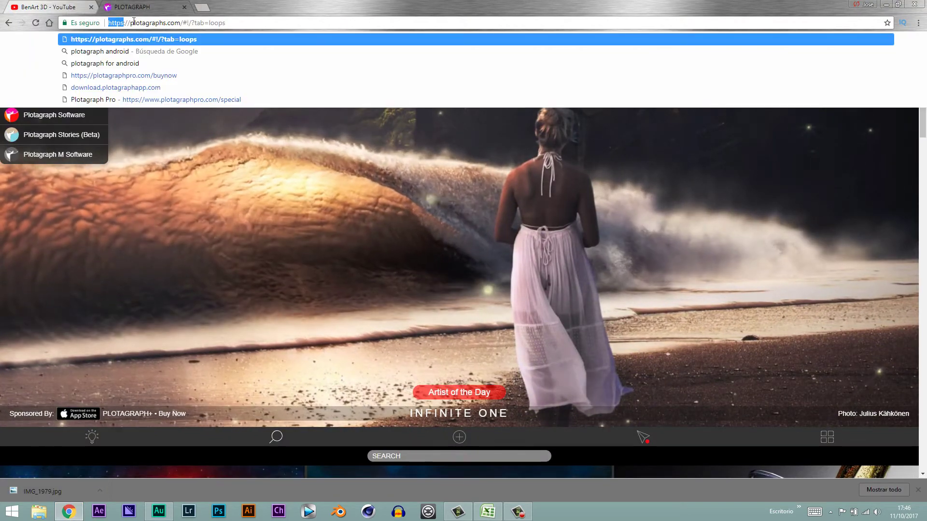
pyautogui.click(133, 22)
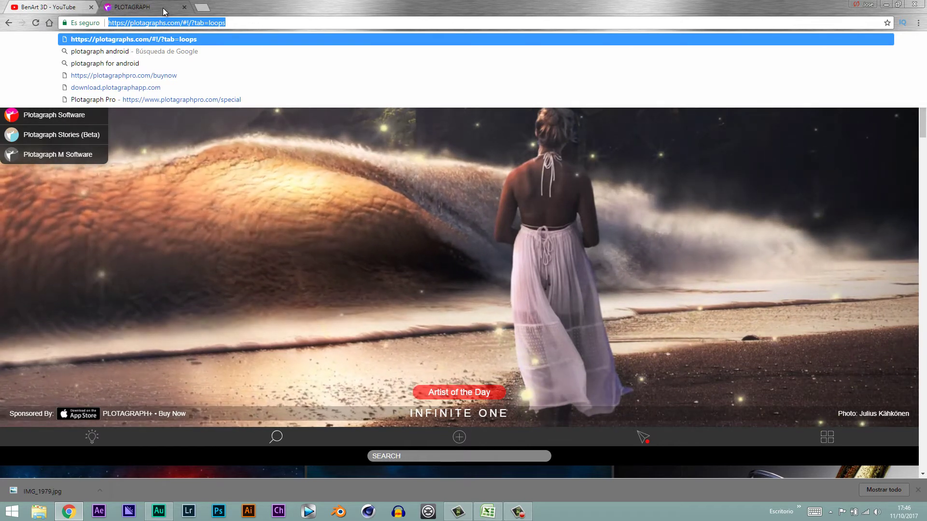
pyautogui.press('Return')
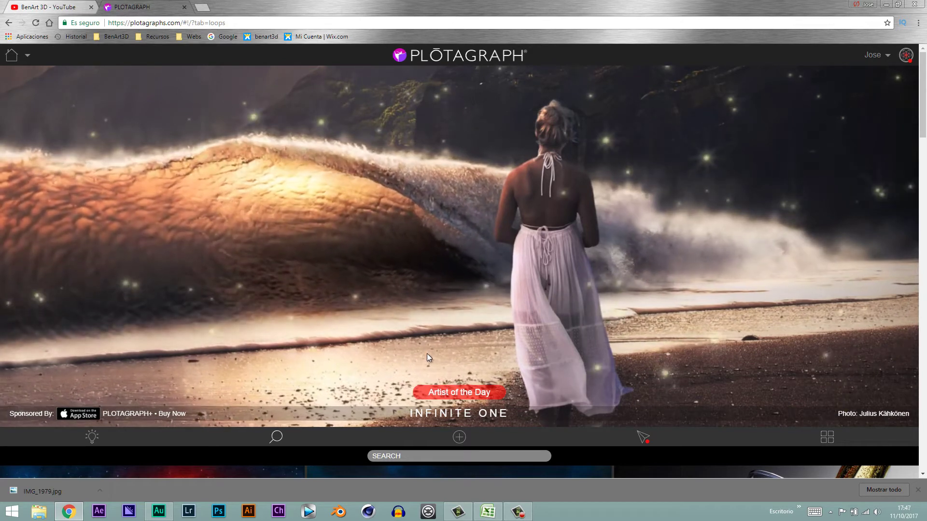
# Step: Show the CREATE popup with options for a new Plotagraph or uploading a loop
pyautogui.scroll(-3, 426, 357)
pyautogui.scroll(2, 580, 390)
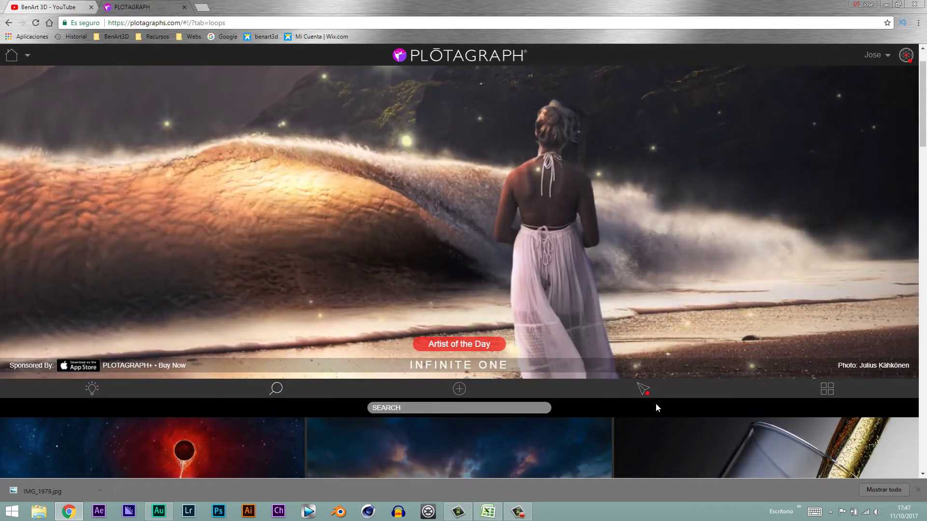
pyautogui.click(459, 391)
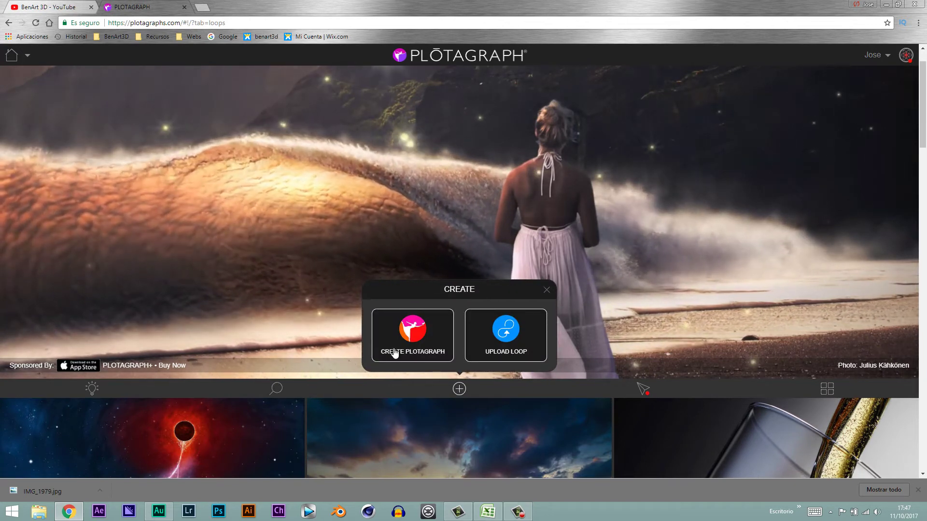
pyautogui.click(458, 394)
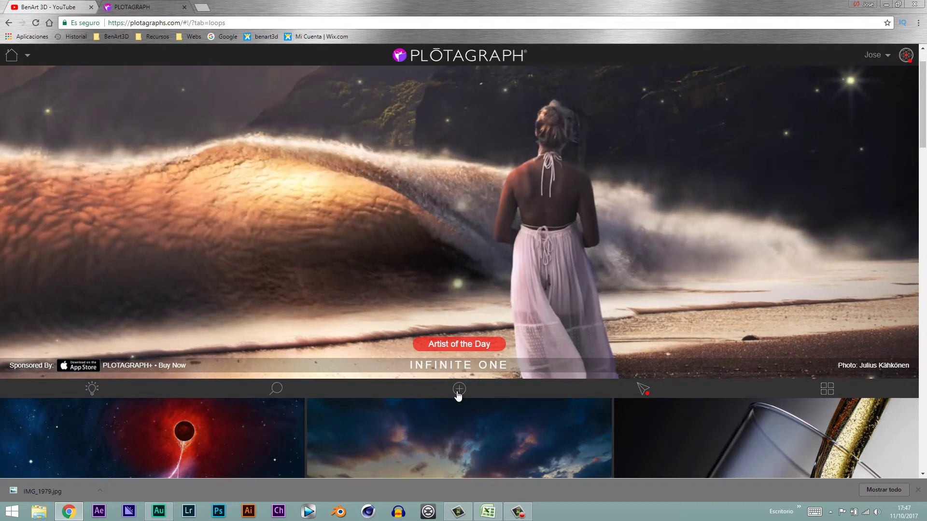
pyautogui.click(458, 393)
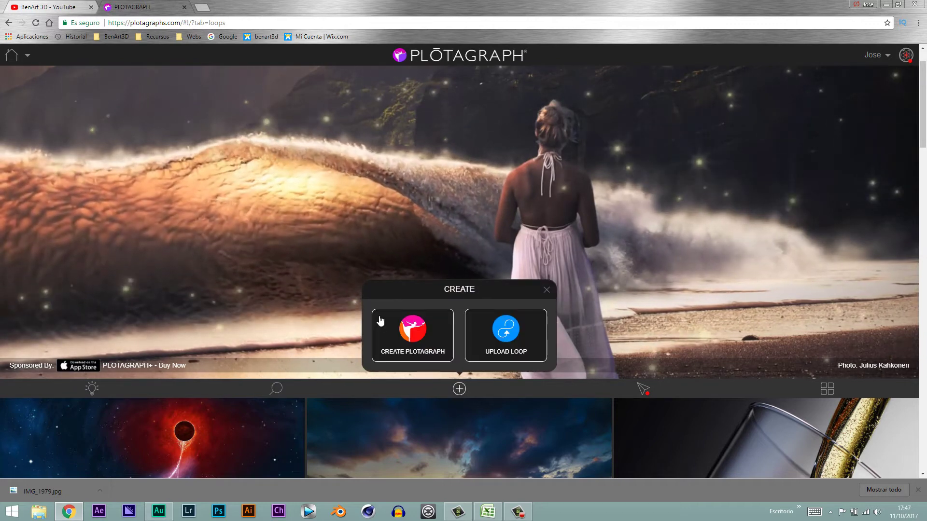
# Step: Create a new Plotagraph project named 'tutorial'
pyautogui.click(416, 340)
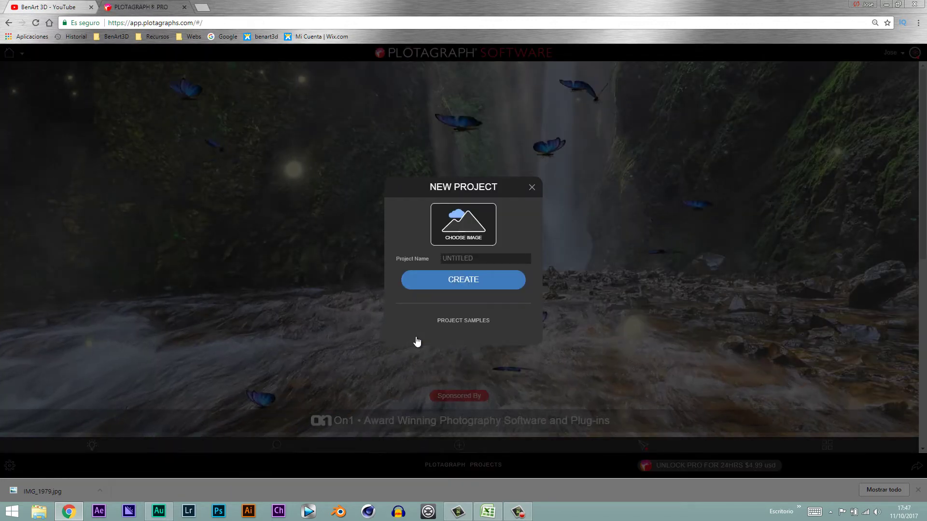
pyautogui.click(494, 259)
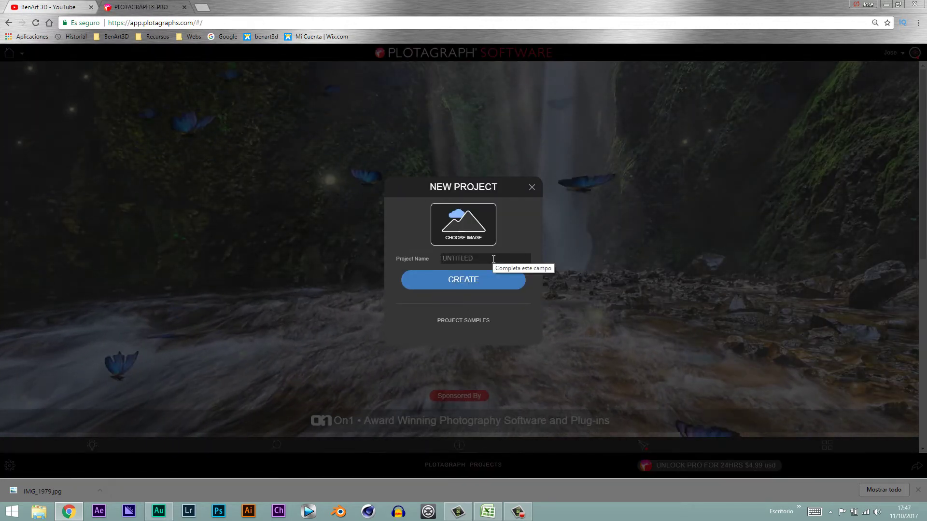
pyautogui.write('tut')
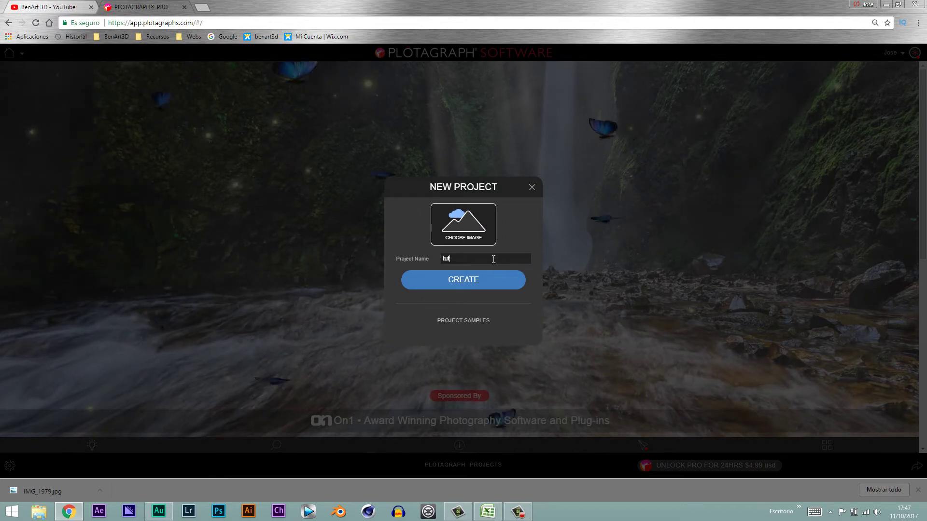
pyautogui.write('orial')
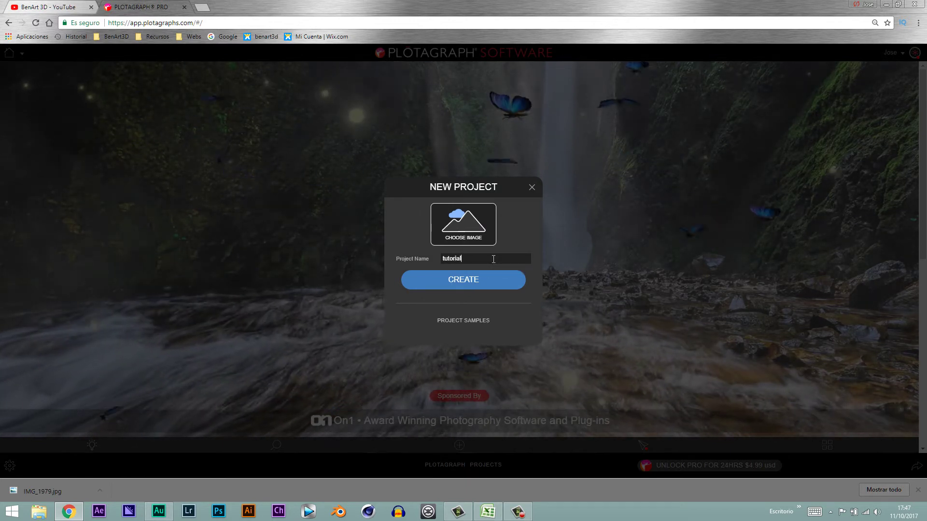
pyautogui.click(466, 284)
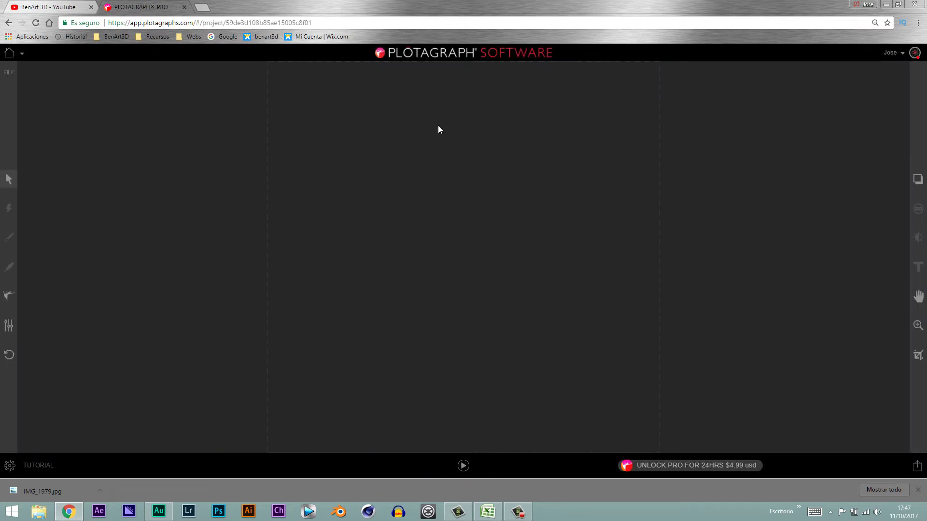
# Step: Choose the waterfall JPG from Escritorio as the replacement image under FILE > Replace Image
pyautogui.click(10, 76)
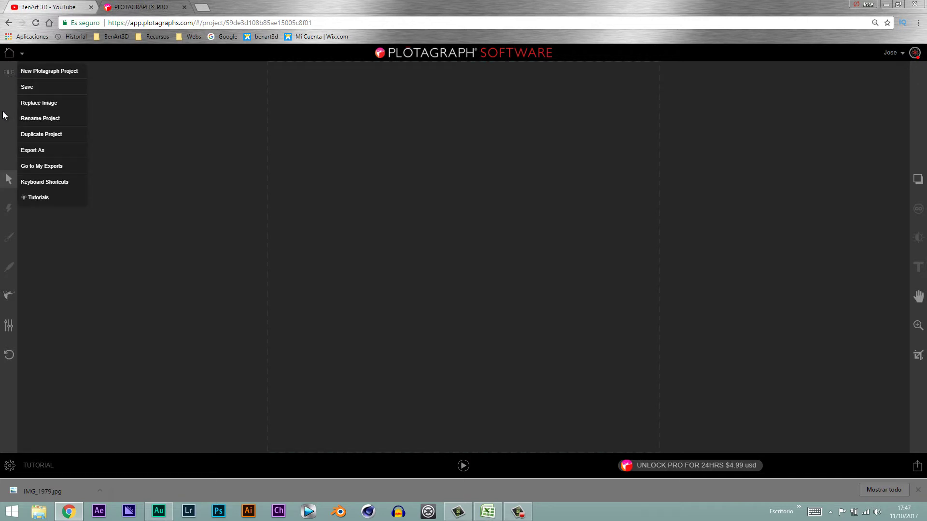
pyautogui.click(50, 106)
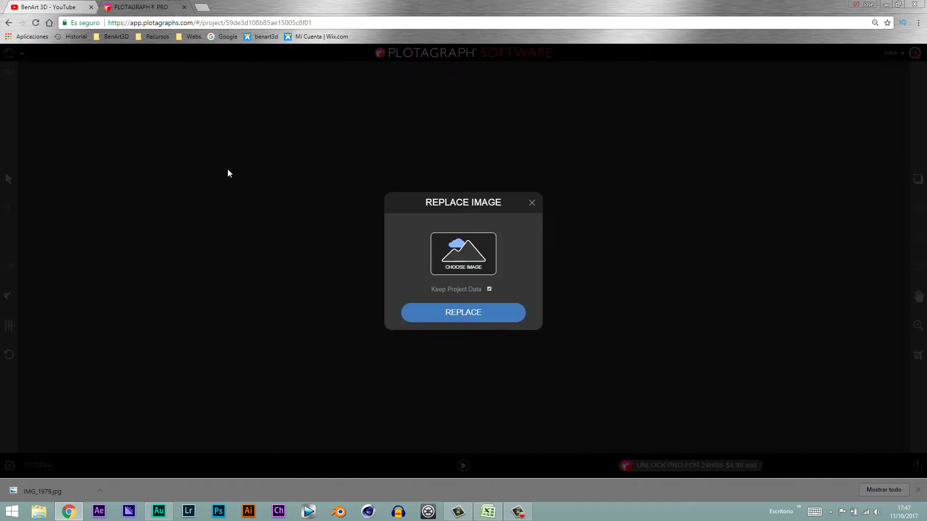
pyautogui.click(472, 258)
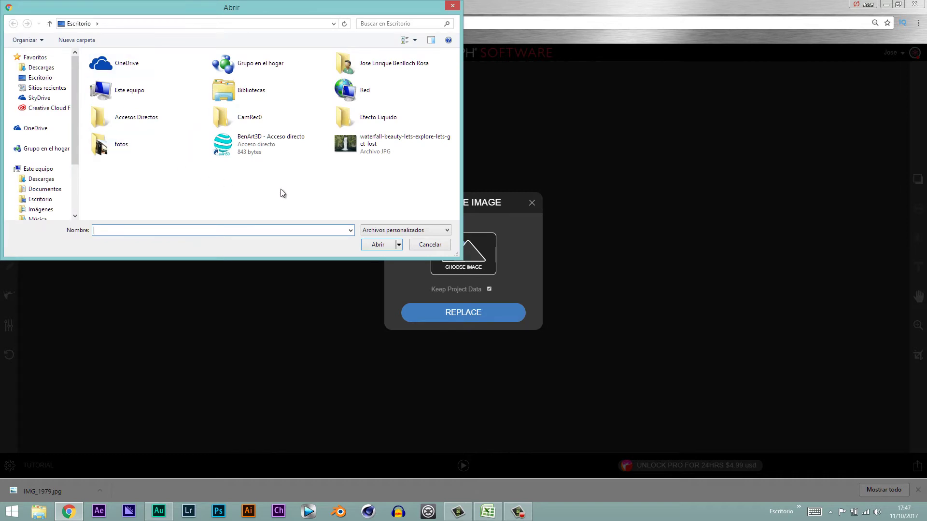
pyautogui.click(372, 147)
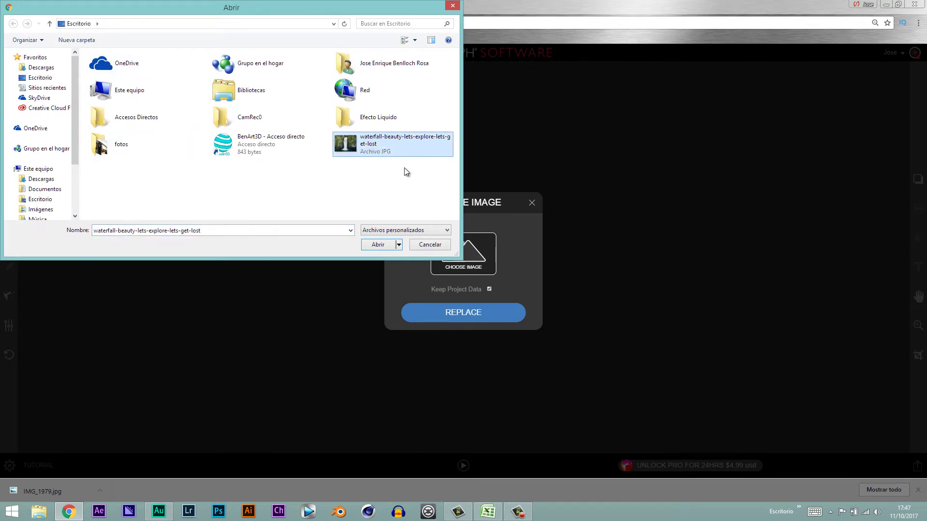
pyautogui.click(384, 245)
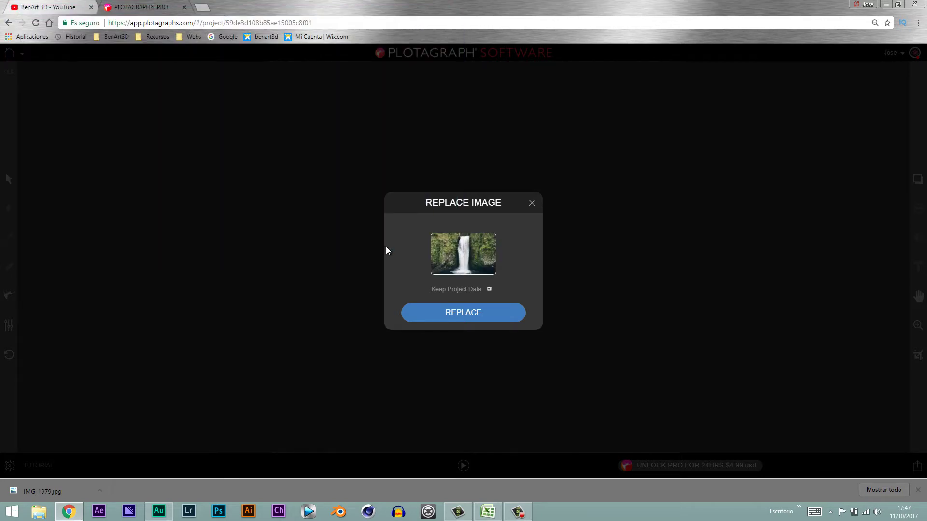
# Step: Apply the waterfall photo to the tutorial project with REPLACE
pyautogui.click(483, 317)
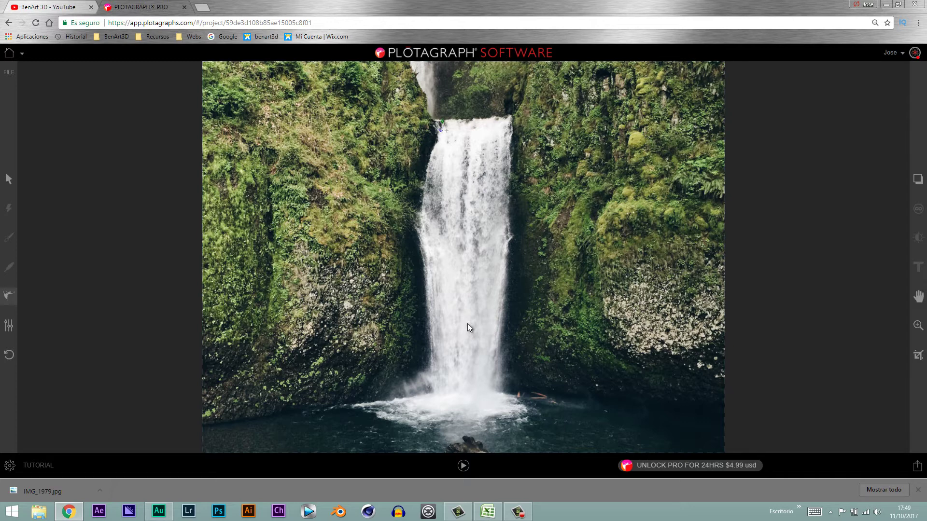
# Step: Draw five downward motion arrows down the falls' left side and three across the top
pyautogui.moveTo(440, 130); pyautogui.dragTo(437, 152)
pyautogui.moveTo(437, 152)
pyautogui.mouseDown()
pyautogui.moveTo(422, 236)
pyautogui.moveTo(435, 396)
pyautogui.mouseUp()
pyautogui.moveTo(454, 121)
pyautogui.mouseDown()
pyautogui.moveTo(439, 202)
pyautogui.moveTo(455, 197)
pyautogui.moveTo(451, 237)
pyautogui.moveTo(436, 251)
pyautogui.moveTo(441, 274)
pyautogui.mouseUp()
pyautogui.moveTo(448, 243)
pyautogui.mouseDown()
pyautogui.moveTo(440, 298)
pyautogui.moveTo(447, 311)
pyautogui.moveTo(460, 309)
pyautogui.moveTo(443, 369)
pyautogui.mouseUp()
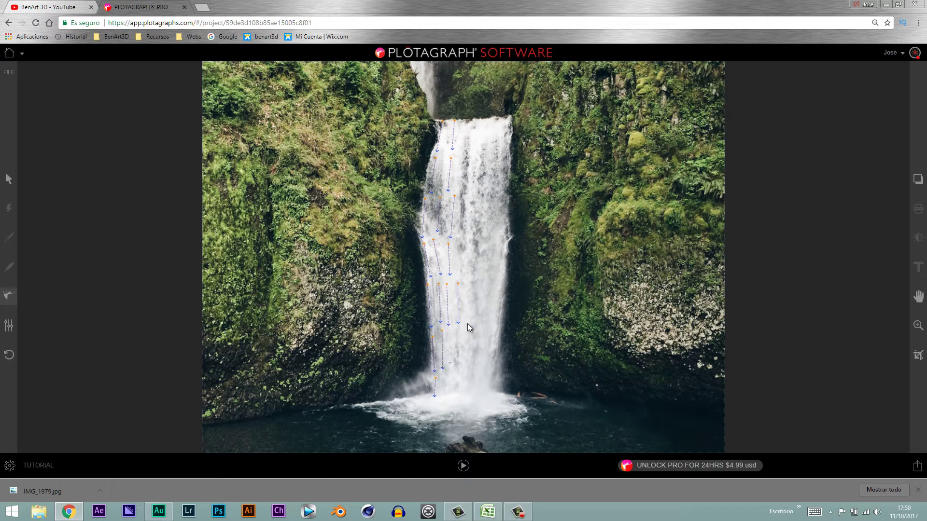
pyautogui.moveTo(452, 331)
pyautogui.mouseDown()
pyautogui.moveTo(447, 395)
pyautogui.moveTo(460, 396)
pyautogui.mouseUp()
pyautogui.moveTo(464, 120); pyautogui.dragTo(463, 153)
pyautogui.moveTo(473, 121)
pyautogui.mouseDown()
pyautogui.moveTo(474, 150)
pyautogui.moveTo(481, 152)
pyautogui.mouseUp()
pyautogui.moveTo(489, 120); pyautogui.dragTo(487, 154)
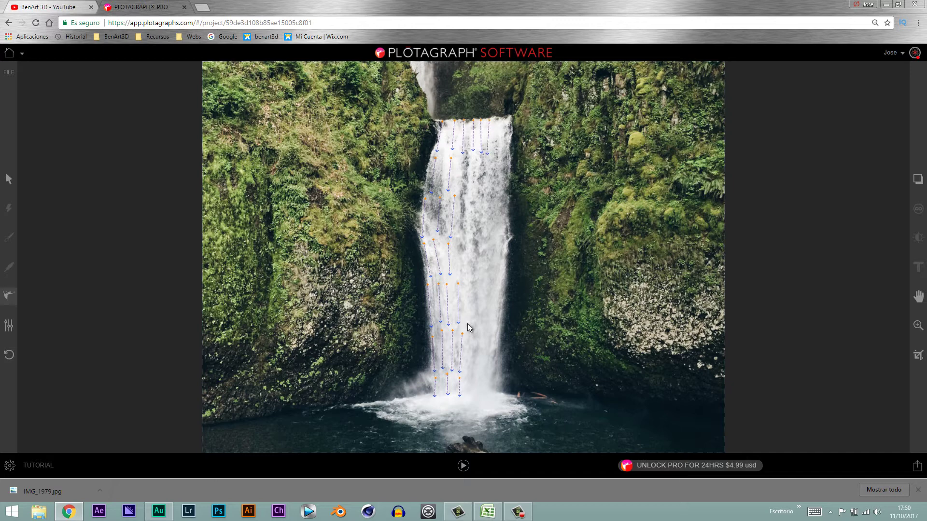
# Step: Add downward motion arrows along the top right, right edge and middle of the falls
pyautogui.moveTo(496, 120); pyautogui.dragTo(495, 154)
pyautogui.moveTo(503, 118); pyautogui.dragTo(507, 155)
pyautogui.moveTo(505, 197); pyautogui.dragTo(495, 354)
pyautogui.moveTo(493, 162); pyautogui.dragTo(489, 197)
pyautogui.moveTo(481, 161)
pyautogui.mouseDown()
pyautogui.moveTo(476, 192)
pyautogui.moveTo(464, 201)
pyautogui.moveTo(473, 240)
pyautogui.moveTo(462, 266)
pyautogui.moveTo(471, 289)
pyautogui.mouseUp()
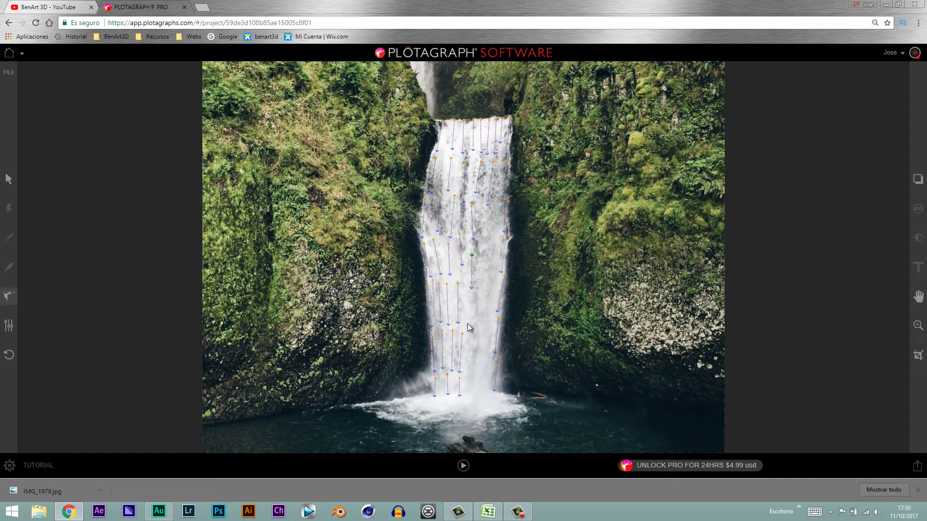
pyautogui.moveTo(485, 212)
pyautogui.mouseDown()
pyautogui.moveTo(485, 311)
pyautogui.moveTo(471, 324)
pyautogui.moveTo(481, 344)
pyautogui.moveTo(471, 393)
pyautogui.mouseUp()
pyautogui.moveTo(483, 352); pyautogui.dragTo(484, 387)
pyautogui.moveTo(490, 321); pyautogui.dragTo(489, 335)
# Step: Add sideways flow arrows at the waterfall's base and one more arrow on the water
pyautogui.moveTo(425, 395); pyautogui.dragTo(350, 411)
pyautogui.moveTo(429, 402); pyautogui.dragTo(408, 419)
pyautogui.moveTo(437, 405)
pyautogui.mouseDown()
pyautogui.moveTo(424, 425)
pyautogui.moveTo(447, 412)
pyautogui.moveTo(456, 427)
pyautogui.moveTo(511, 416)
pyautogui.mouseUp()
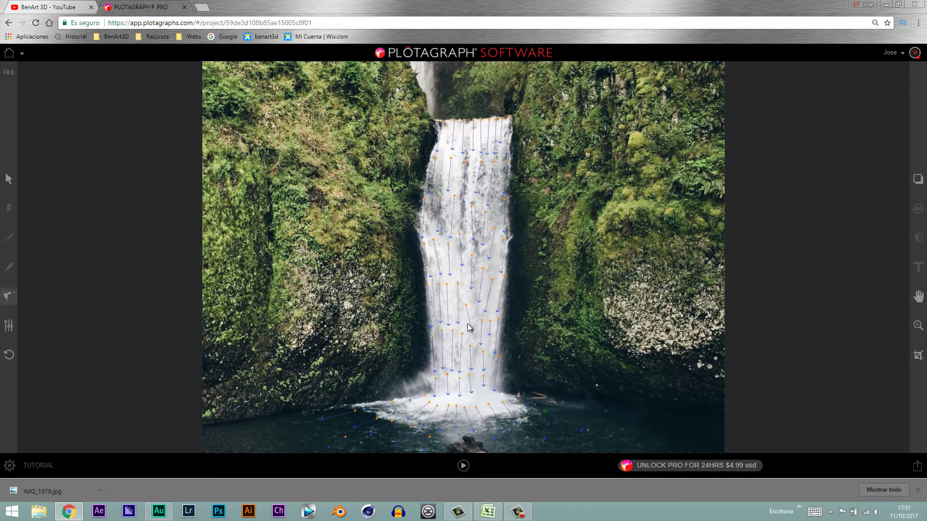
pyautogui.click(566, 435)
pyautogui.press('space')
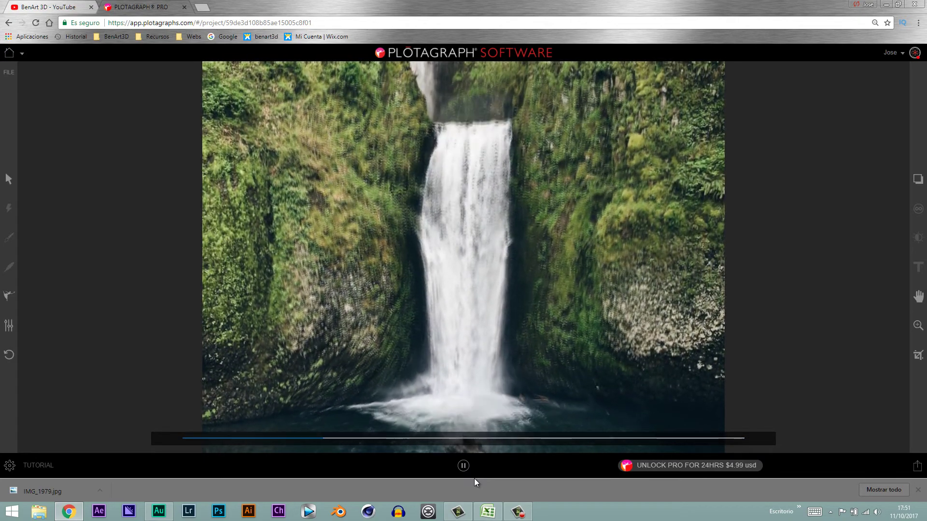
pyautogui.press('space')
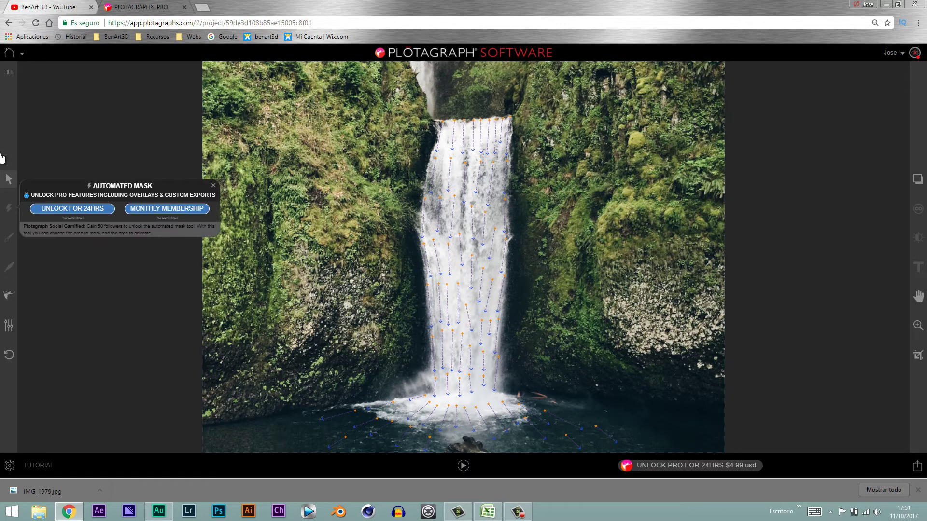
# Step: Switch to Stabilizer anchor points and extend red anchors along the pool edge
pyautogui.press('a')
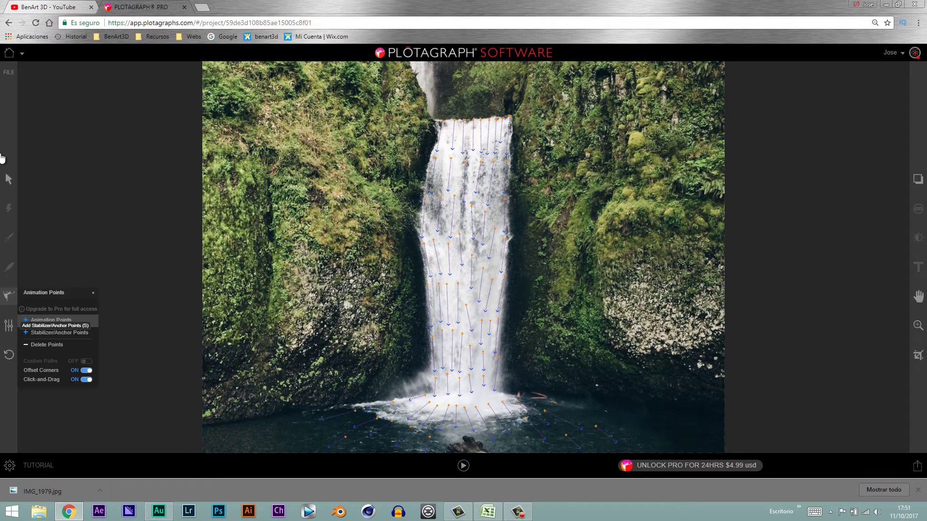
pyautogui.press('Escape')
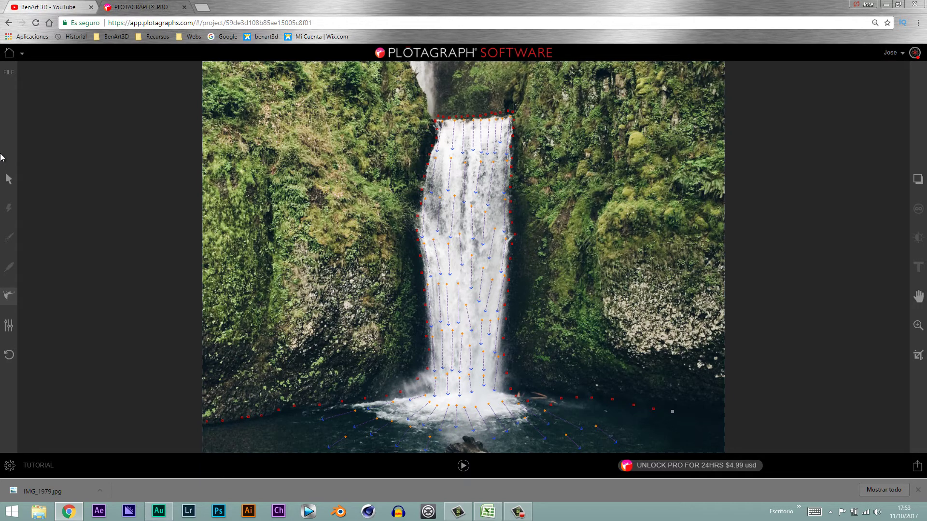
pyautogui.moveTo(672, 412); pyautogui.dragTo(713, 413)
# Step: Preview the waterfall animation with anchors in place, then stop playback
pyautogui.press('space')
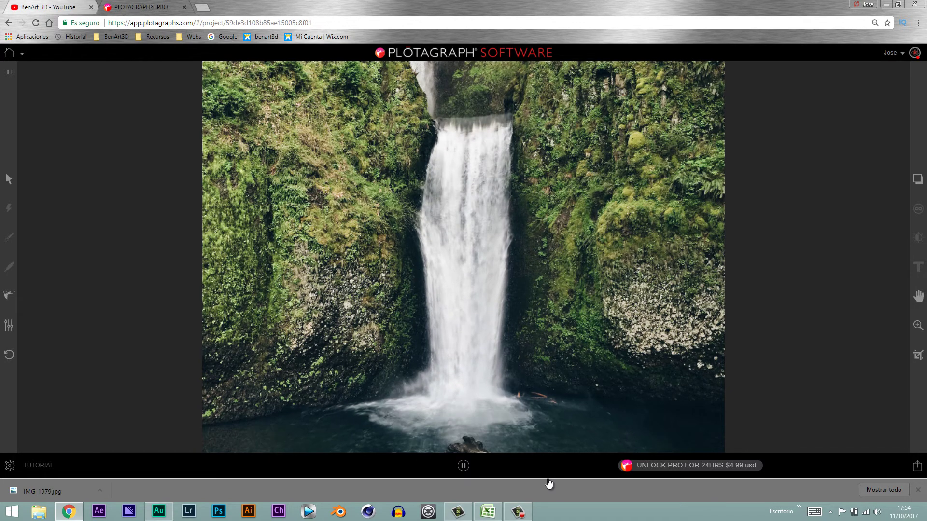
pyautogui.press('space')
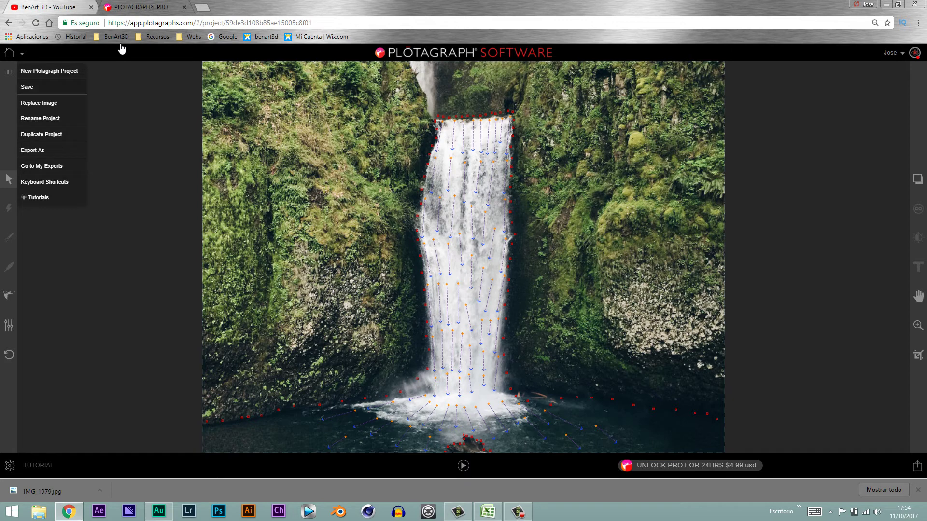
# Step: Save the project with Ctrl+S and bring up the Export dialog with Ctrl+E
pyautogui.hotkey('ctrl', 's')
pyautogui.hotkey('ctrl', 's')
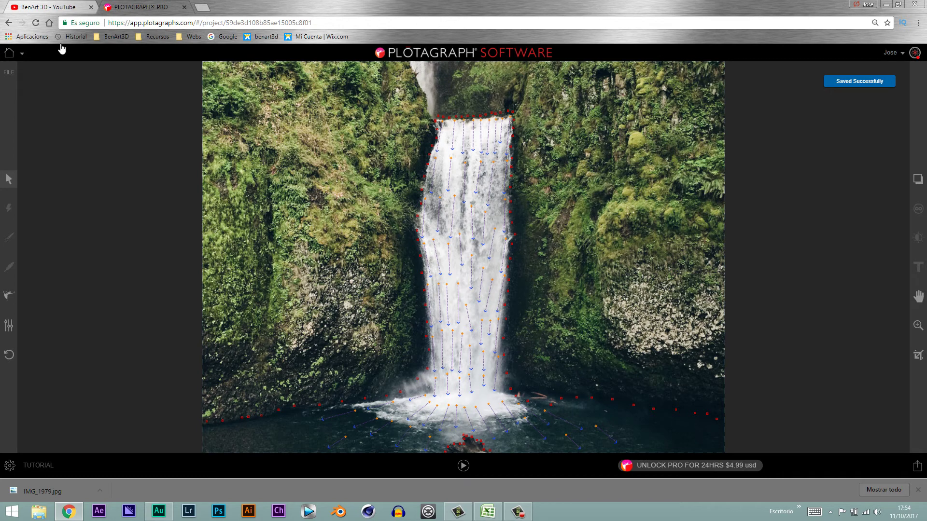
pyautogui.hotkey('ctrl', 'e')
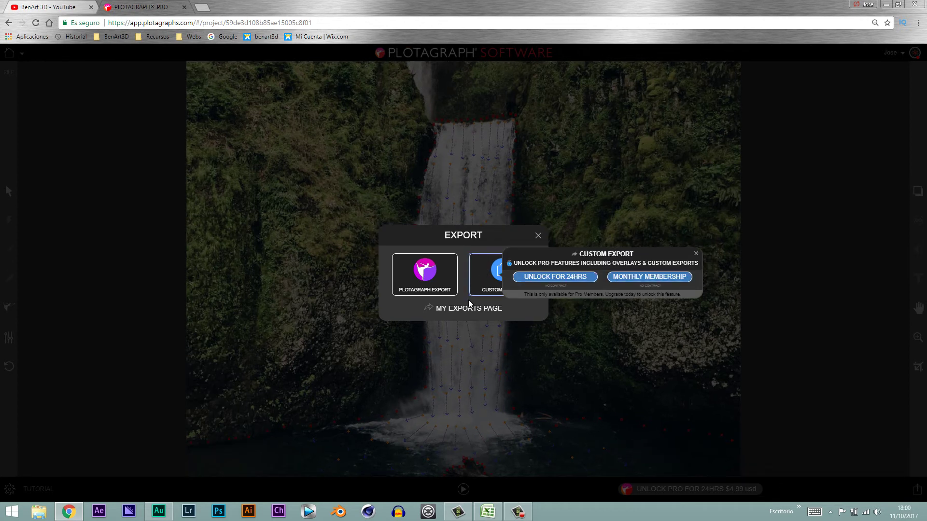
# Step: Go to My Exports, scroll to the waterfall MP4 thumbnails and download the first export
pyautogui.click(463, 313)
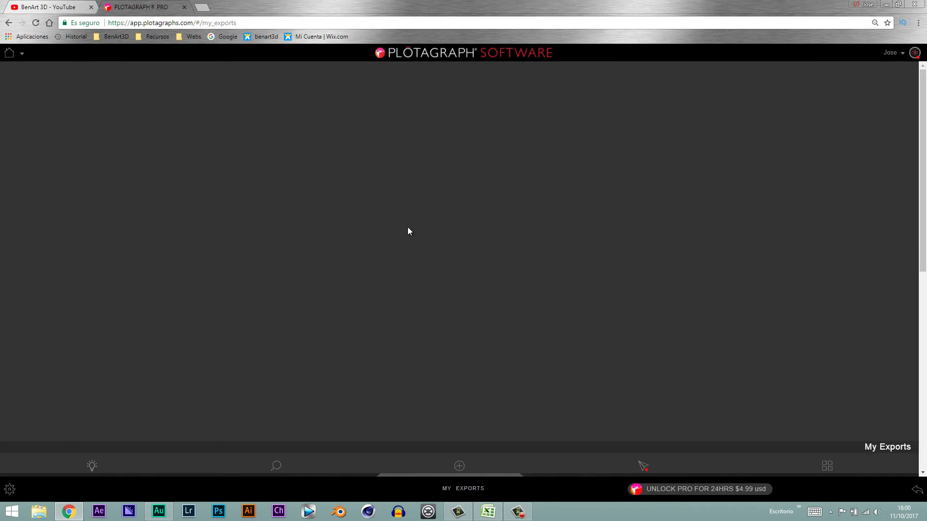
pyautogui.scroll(-4, 355, 326)
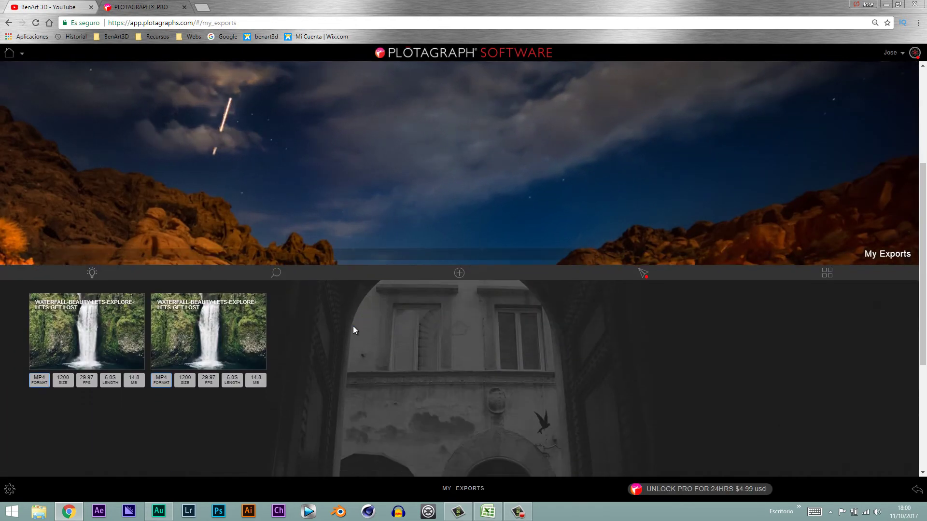
pyautogui.scroll(4, 397, 165)
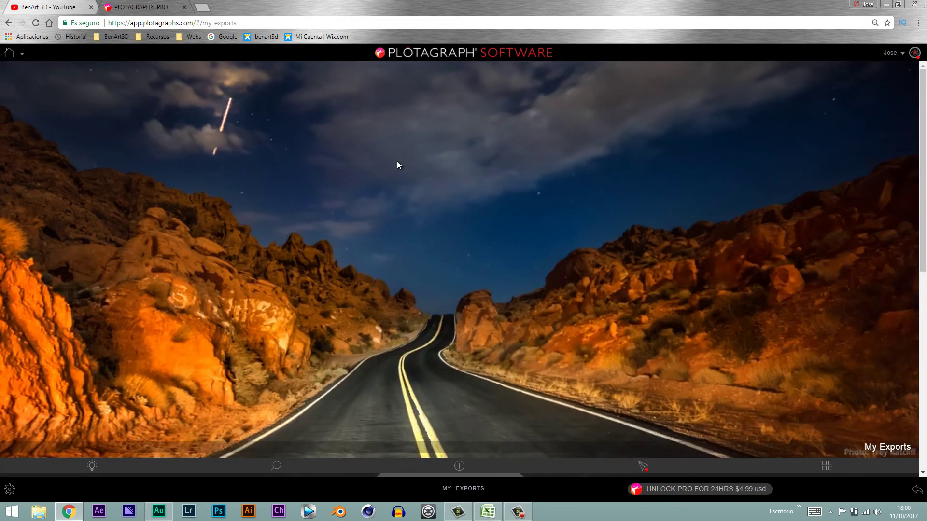
pyautogui.scroll(-3, 314, 291)
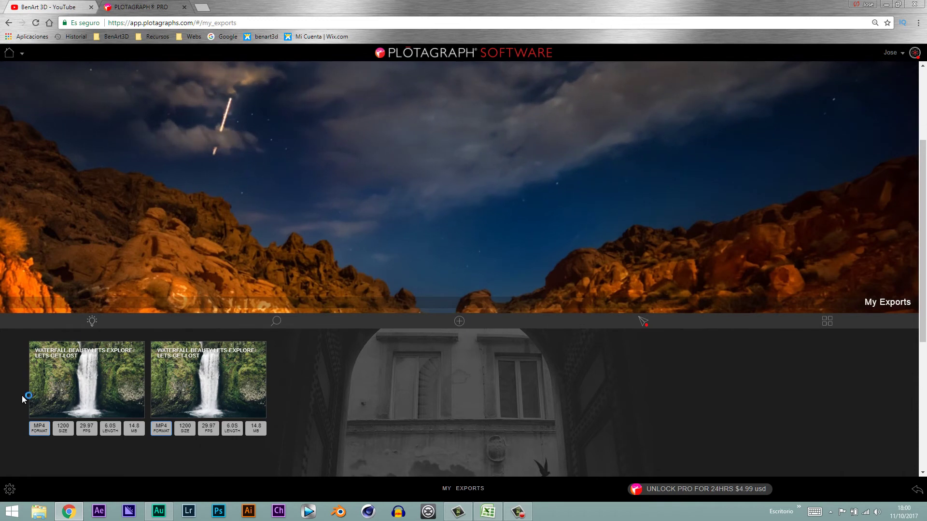
pyautogui.click(38, 426)
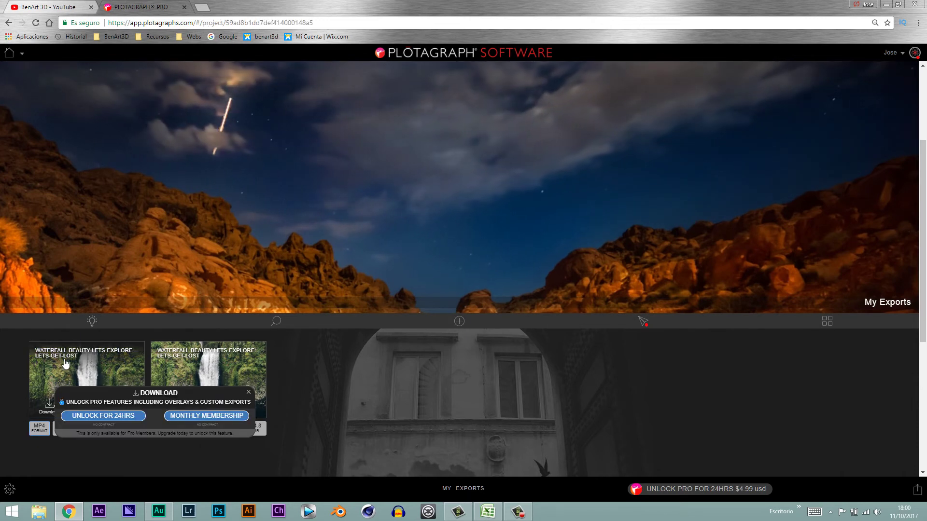
# Step: Reopen the TUTORIAL waterfall project from the home projects grid and show its FILE options
pyautogui.click(67, 380)
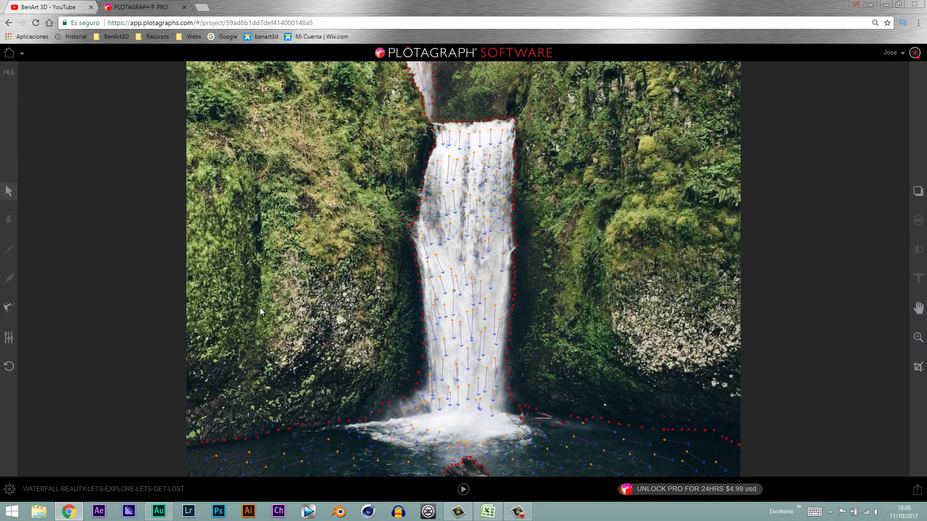
pyautogui.click(54, 489)
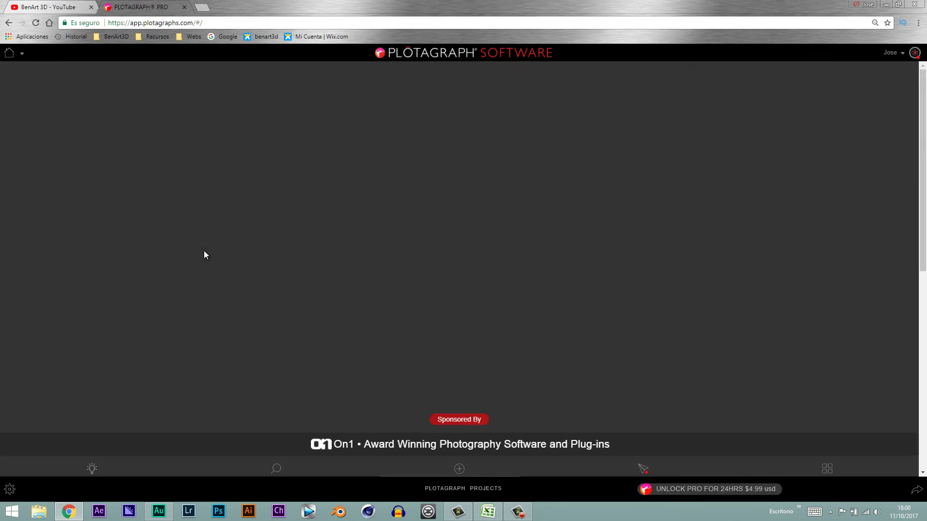
pyautogui.scroll(-4, 208, 261)
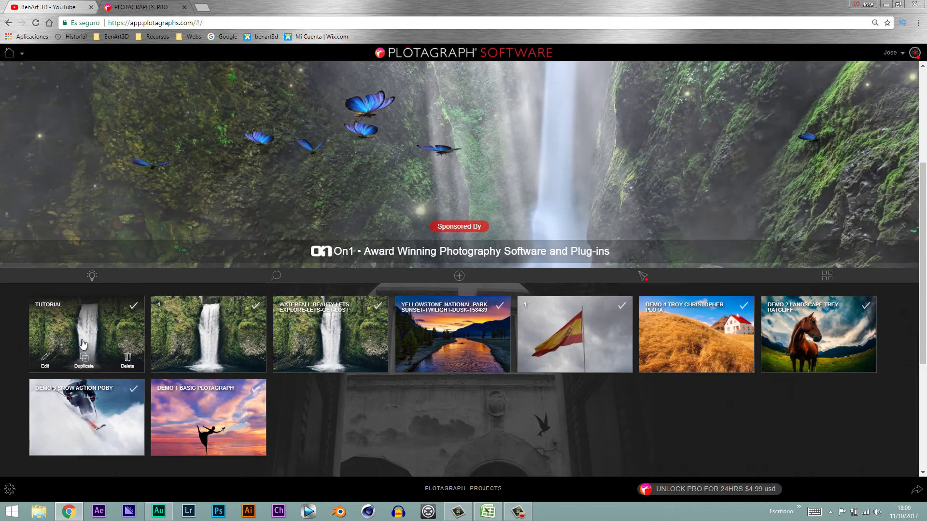
pyautogui.click(104, 332)
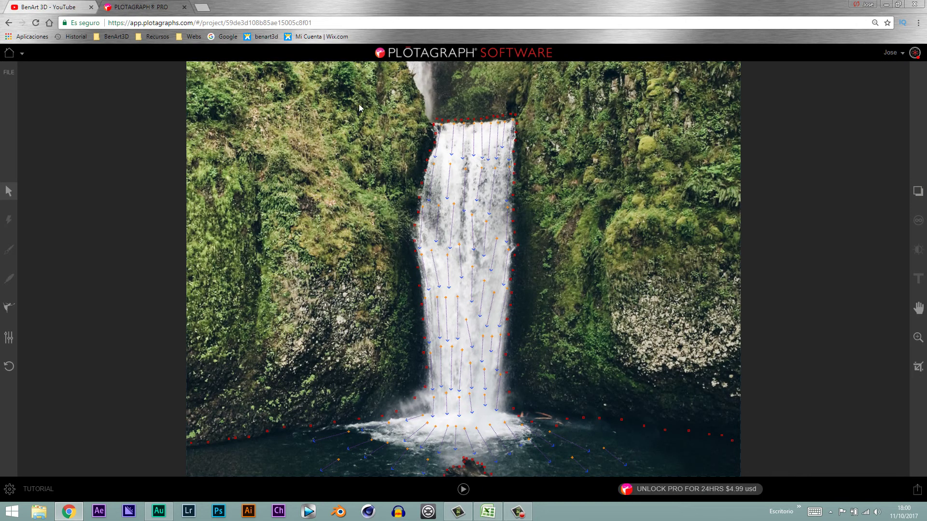
pyautogui.click(12, 73)
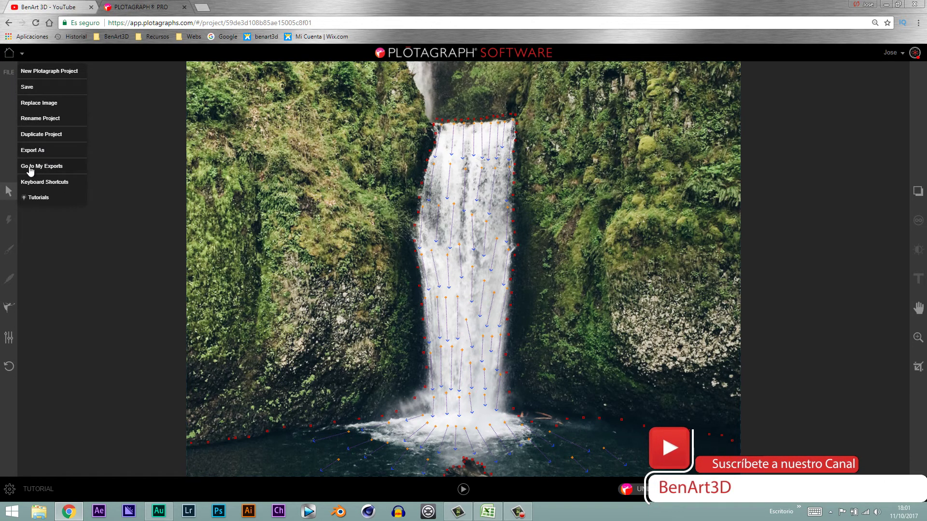
# Step: Try downloading the first waterfall MP4 from My Exports and dismiss the Pro upgrade prompt
pyautogui.click(29, 166)
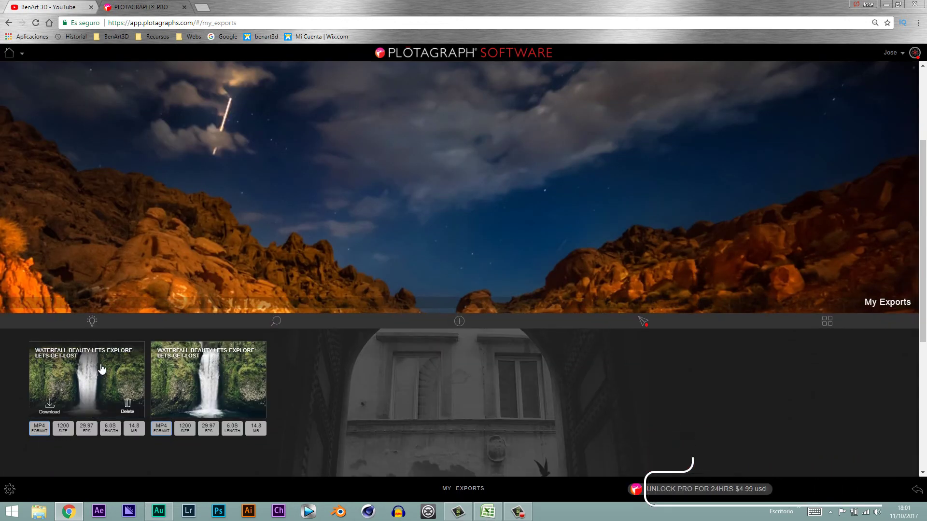
pyautogui.moveTo(86, 379)
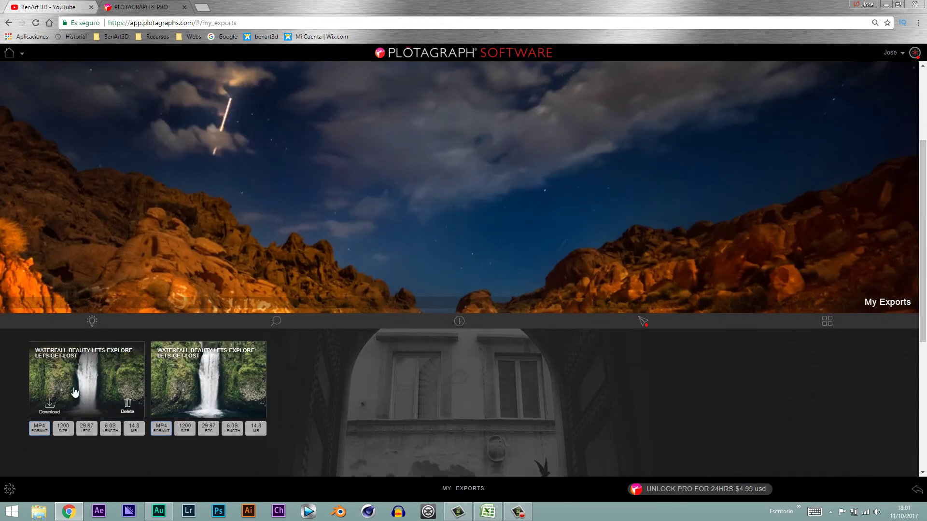
pyautogui.click(49, 406)
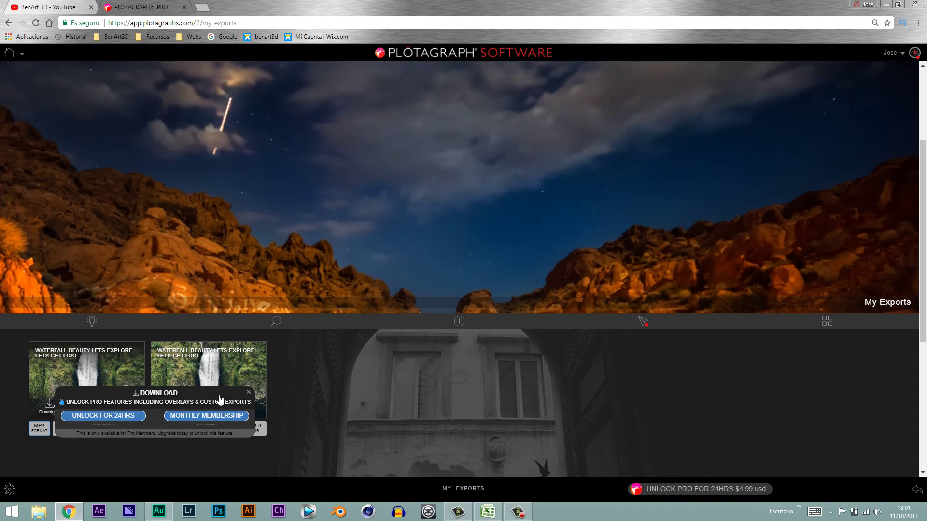
pyautogui.click(249, 392)
pyautogui.click(49, 403)
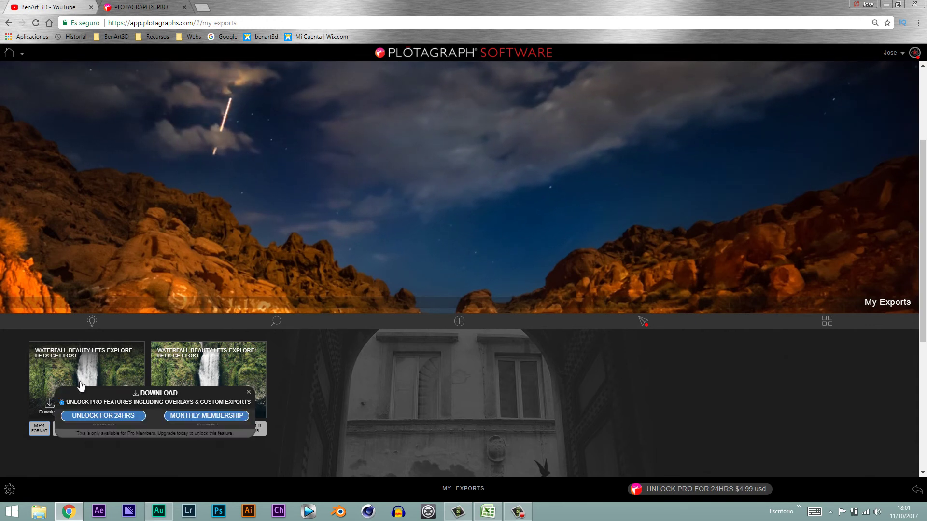
# Step: Play the first waterfall export in the viewer, then minimize Chrome to the desktop
pyautogui.click(102, 367)
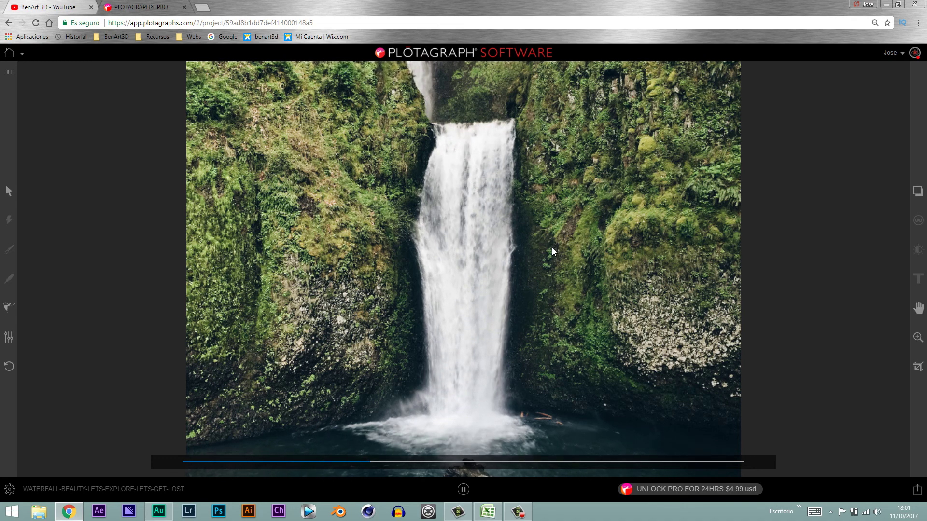
pyautogui.click(888, 4)
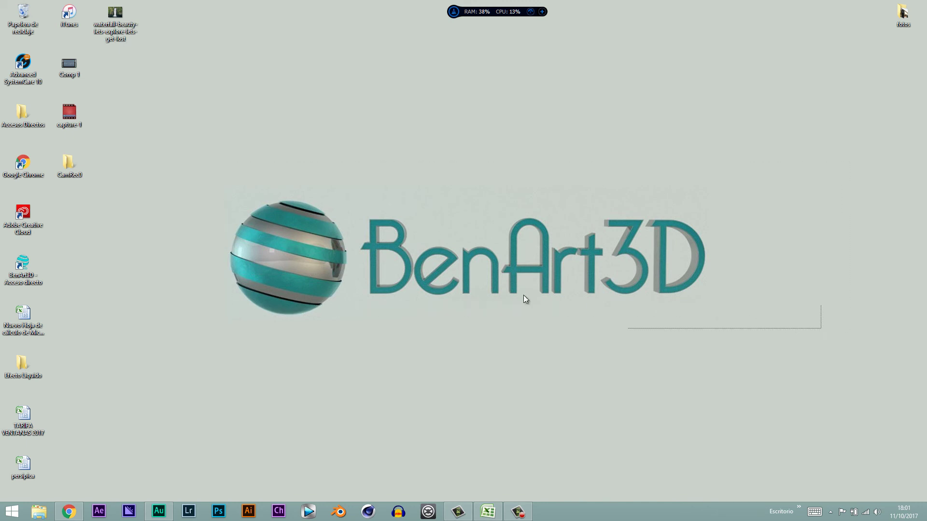
pyautogui.moveTo(201, 164); pyautogui.dragTo(786, 312)
pyautogui.moveTo(845, 393); pyautogui.dragTo(170, 130)
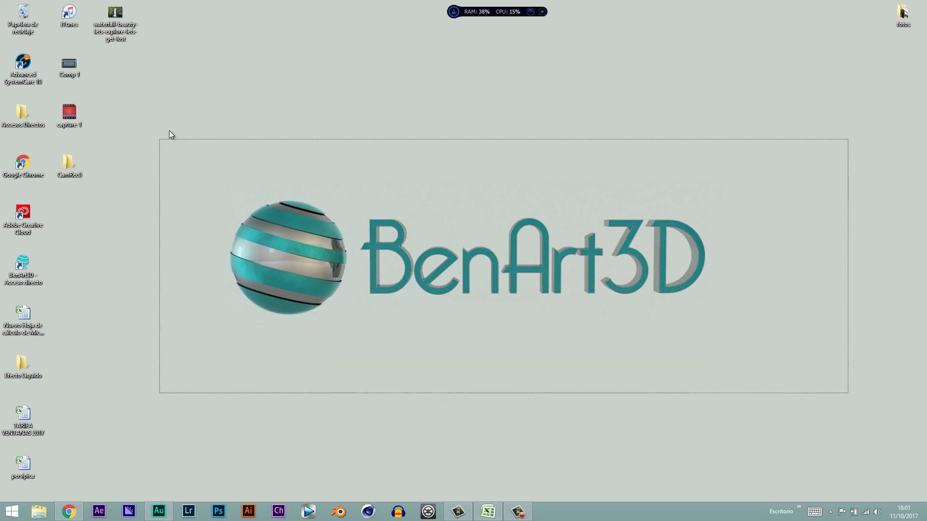